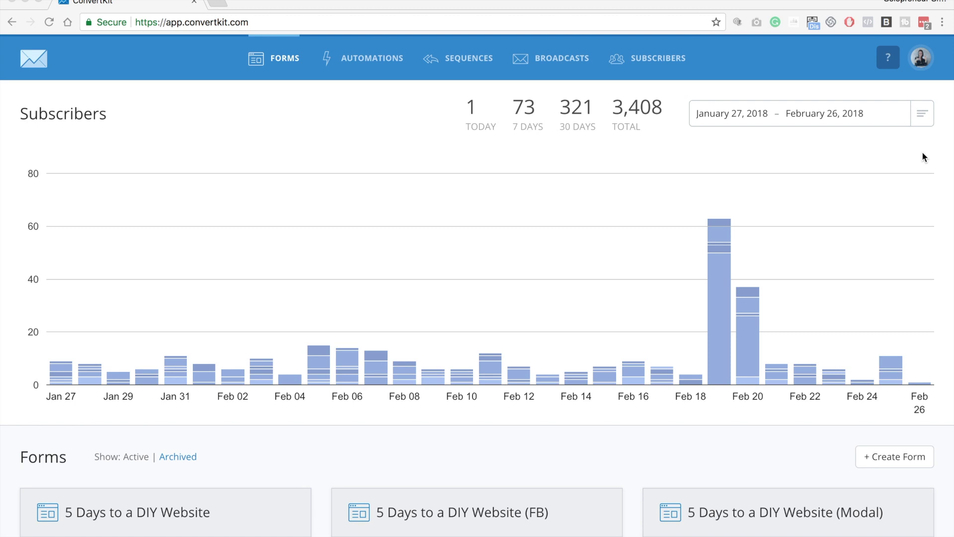
# From the Broadcasts page, start a new broadcast draft targeting all 3,408 subscribers.
pyautogui.click(551, 57)
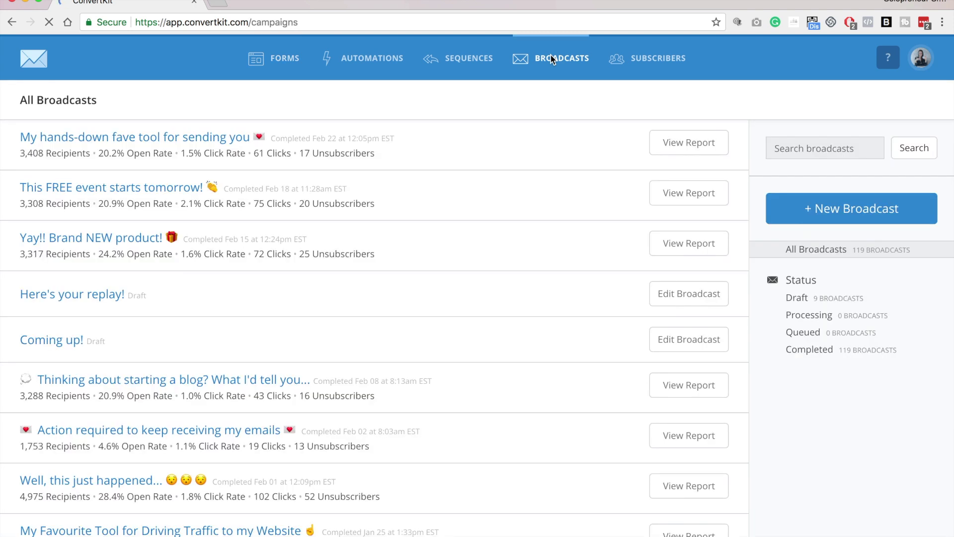
pyautogui.click(857, 219)
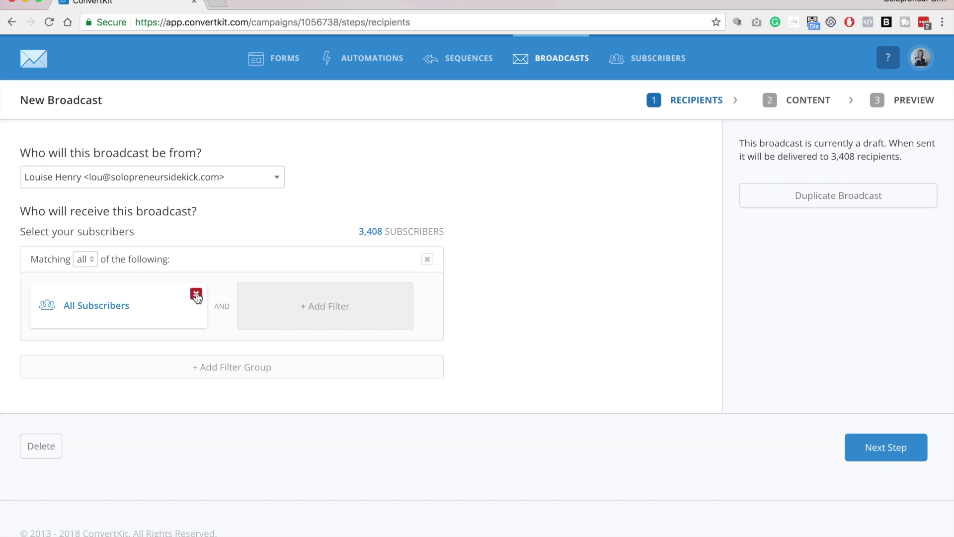
# Replace the recipient filter with All subscribers (3,408) and continue to the Content step.
pyautogui.click(196, 294)
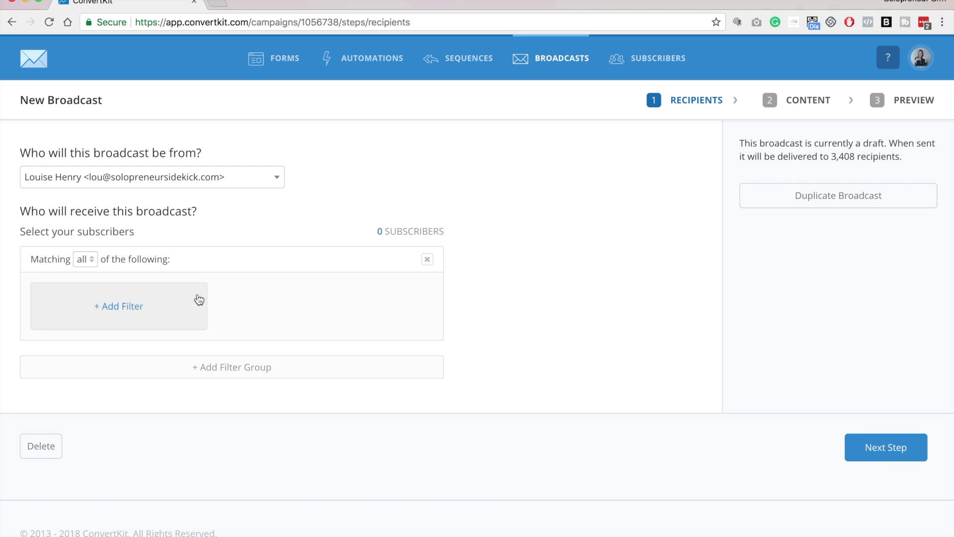
pyautogui.click(110, 308)
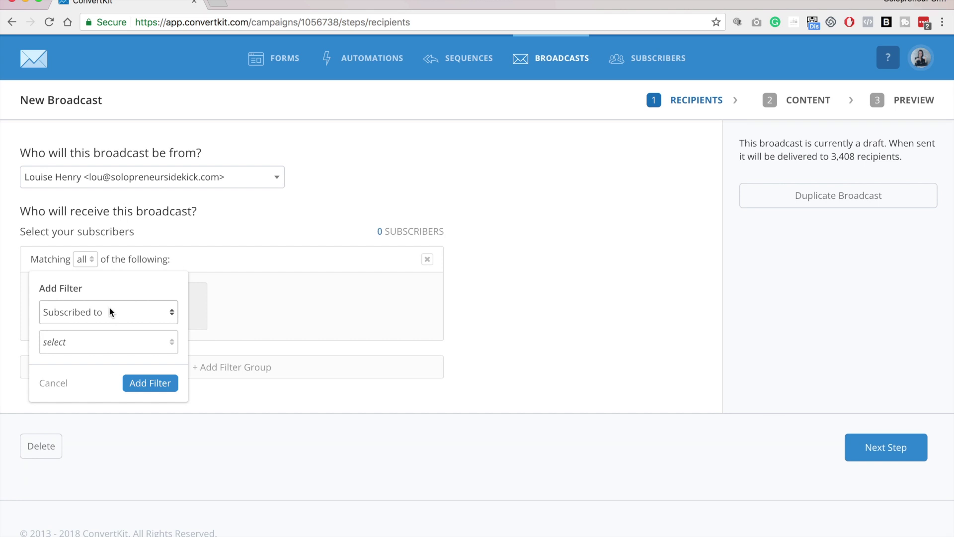
pyautogui.click(168, 312)
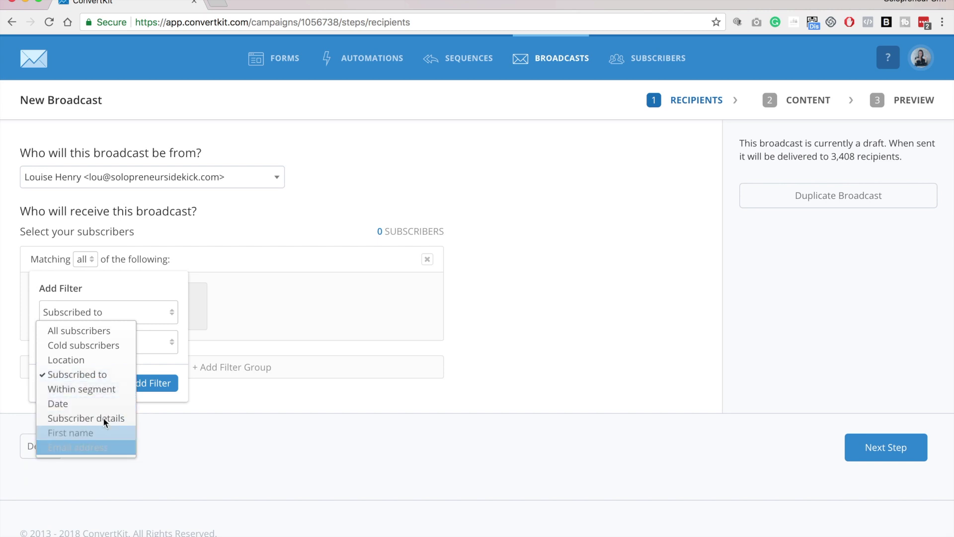
pyautogui.click(106, 377)
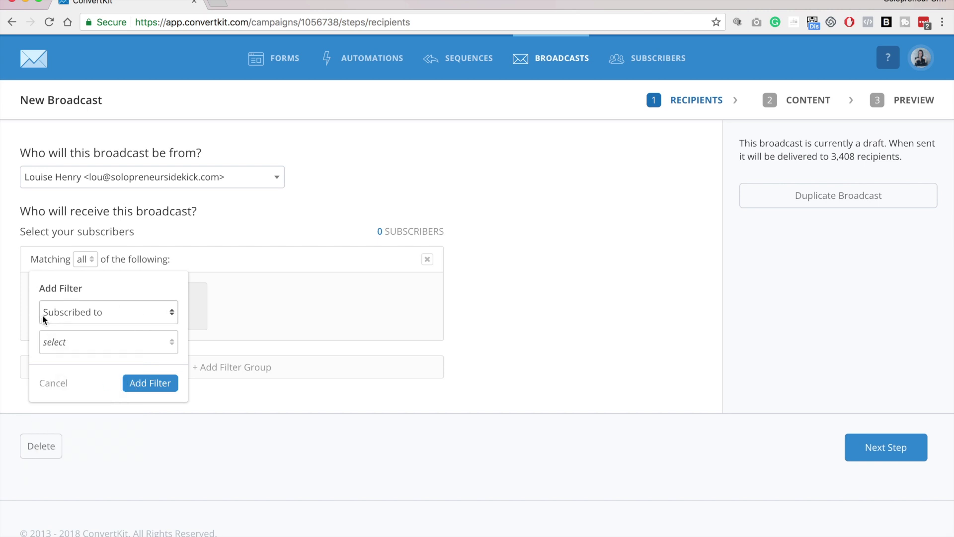
pyautogui.click(172, 343)
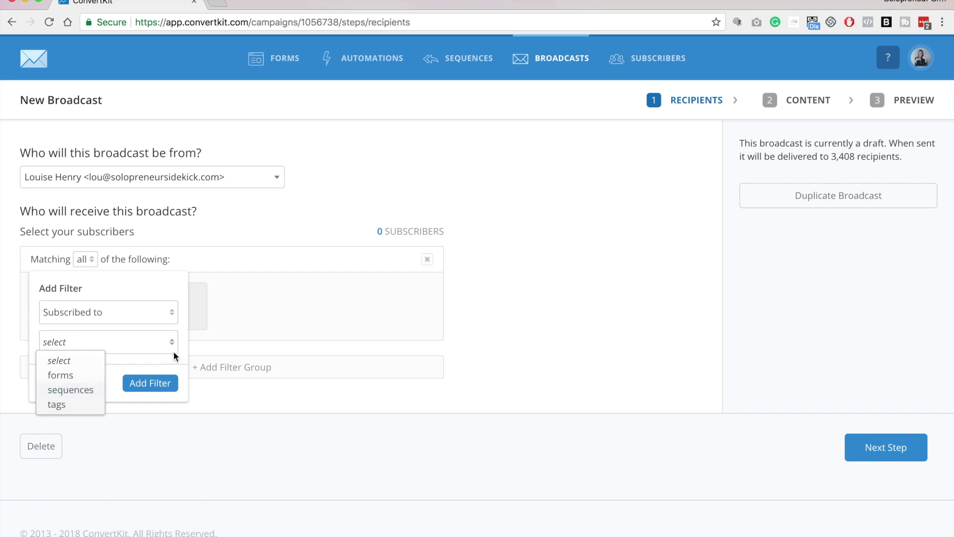
pyautogui.click(138, 313)
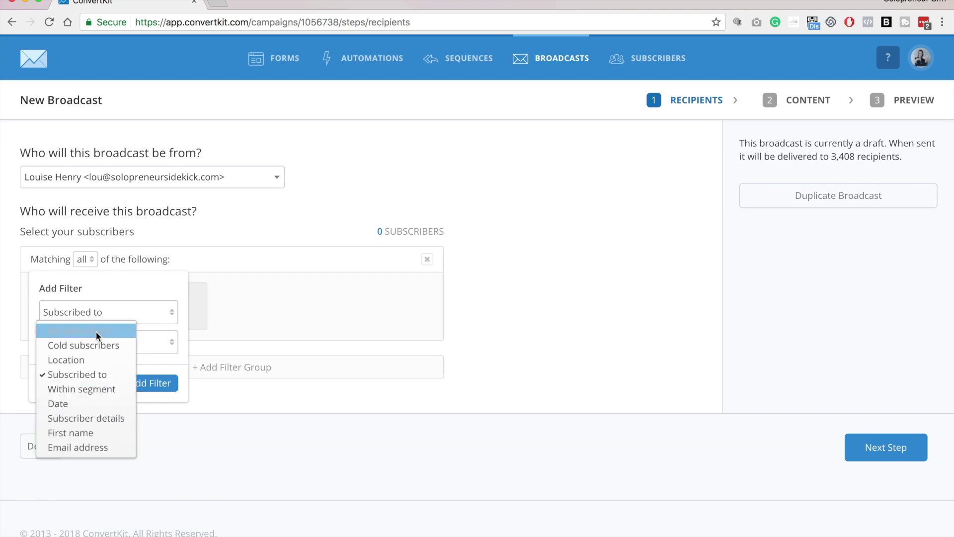
pyautogui.click(75, 331)
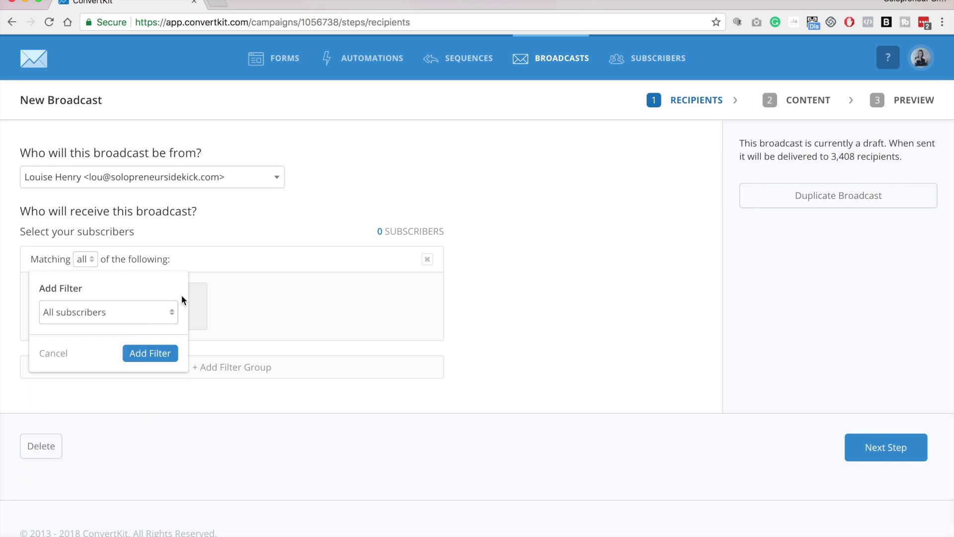
pyautogui.click(147, 354)
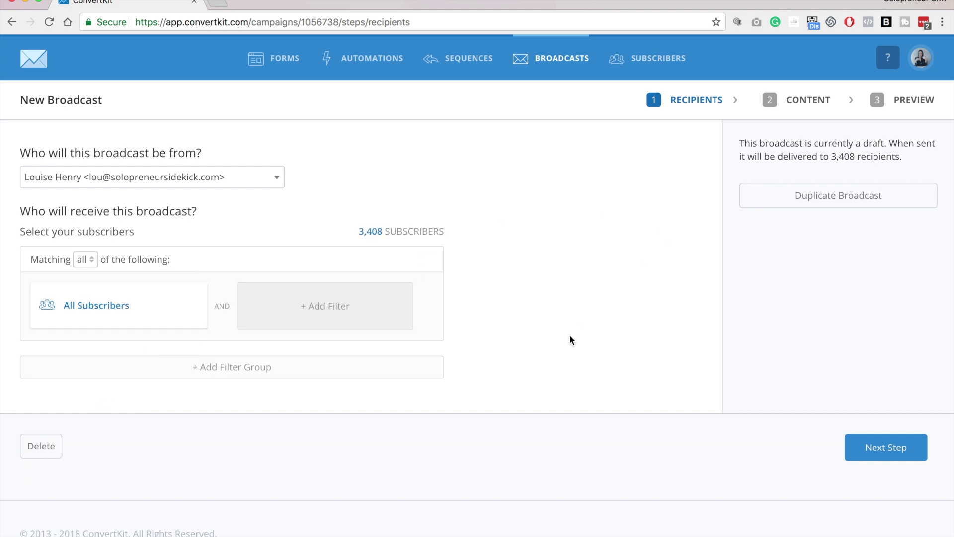
pyautogui.click(893, 448)
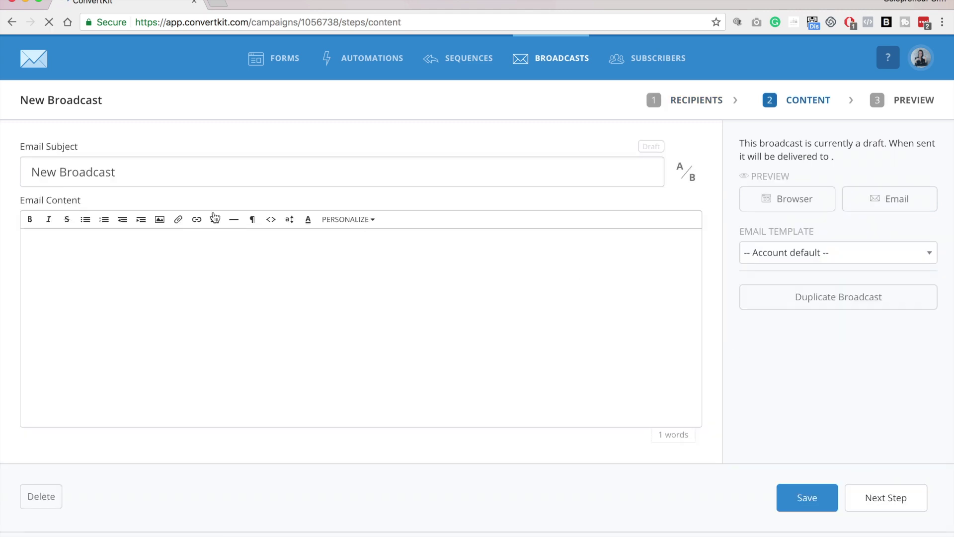
# Set the subject to 'Subject line!' and add a first-name greeting that falls back to 'Hello,'.
pyautogui.tripleClick(96, 175)
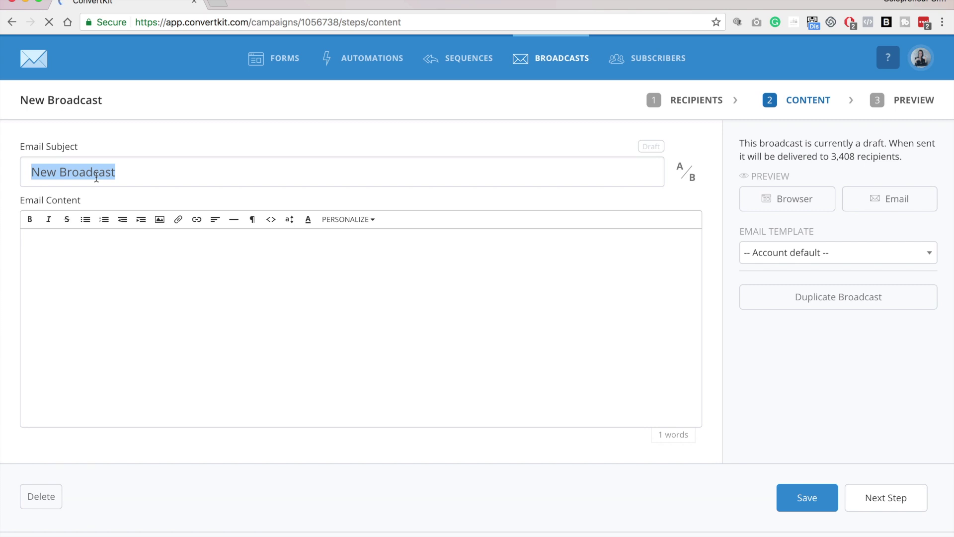
pyautogui.write('Subject line!')
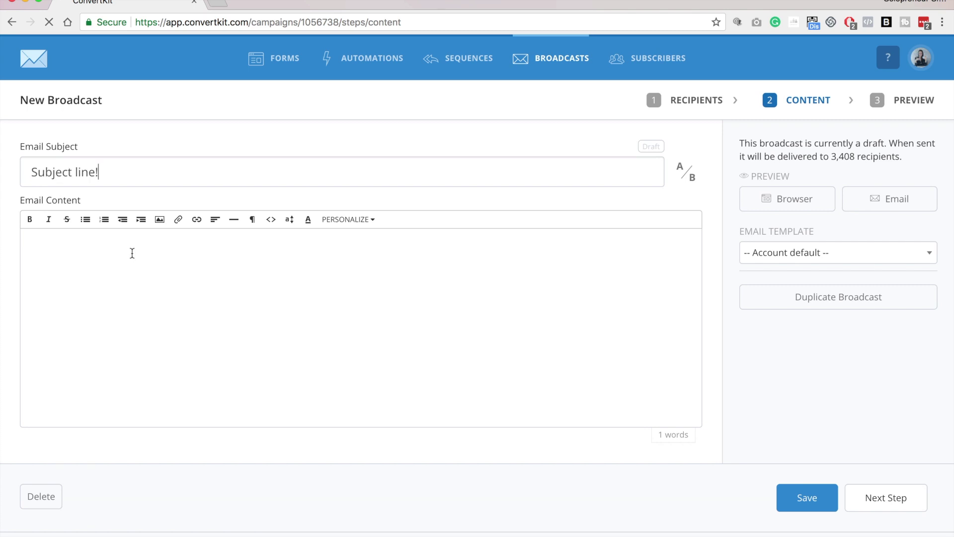
pyautogui.click(133, 253)
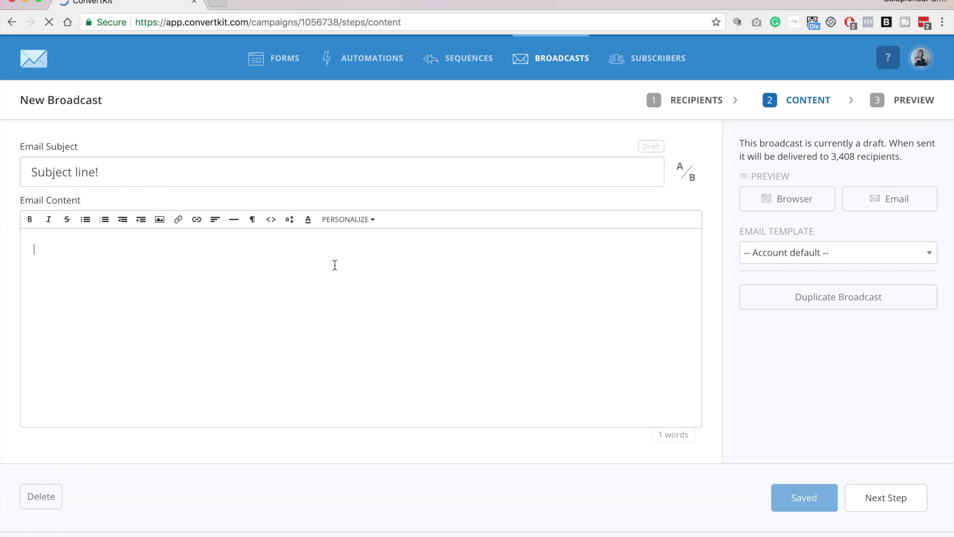
pyautogui.click(377, 228)
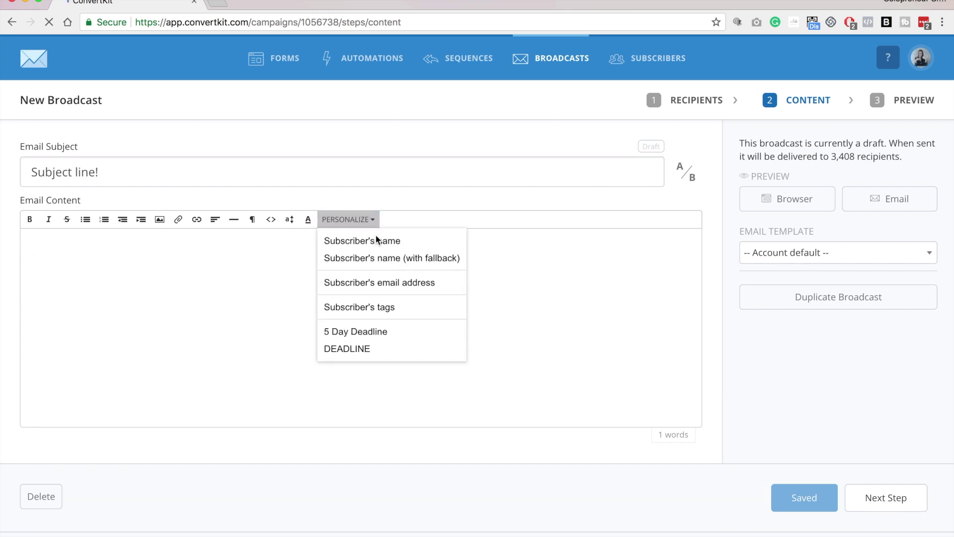
pyautogui.click(375, 259)
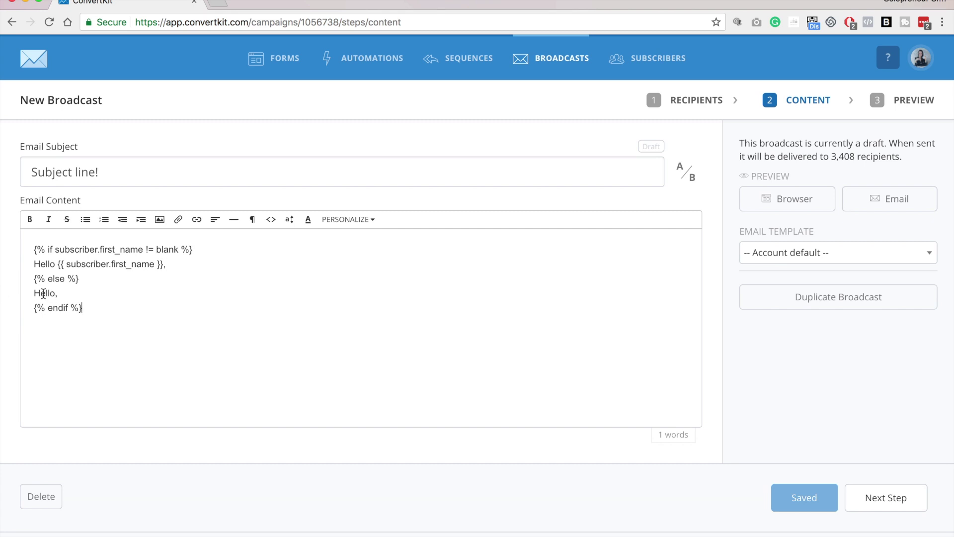
# Make the greeting lines 18px.
pyautogui.click(34, 356)
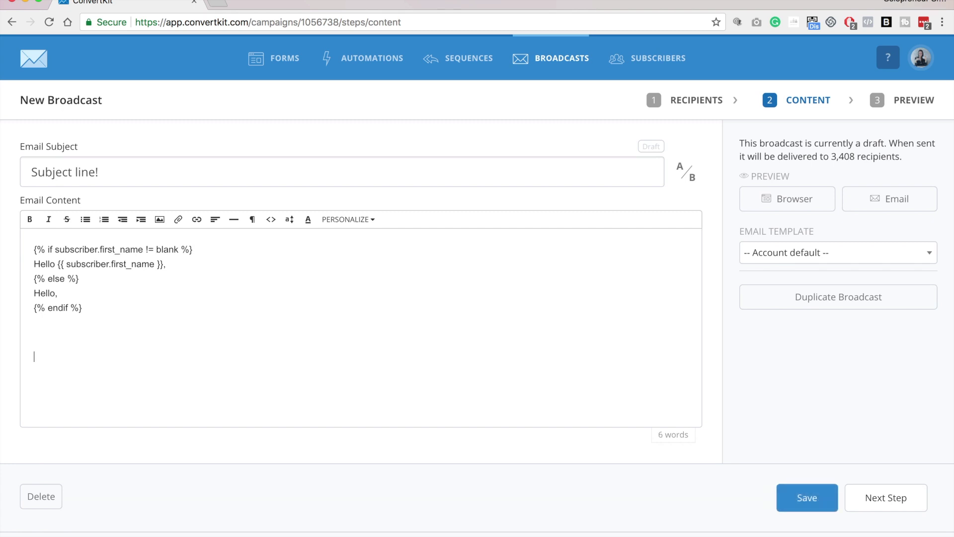
pyautogui.moveTo(58, 359); pyautogui.dragTo(28, 225)
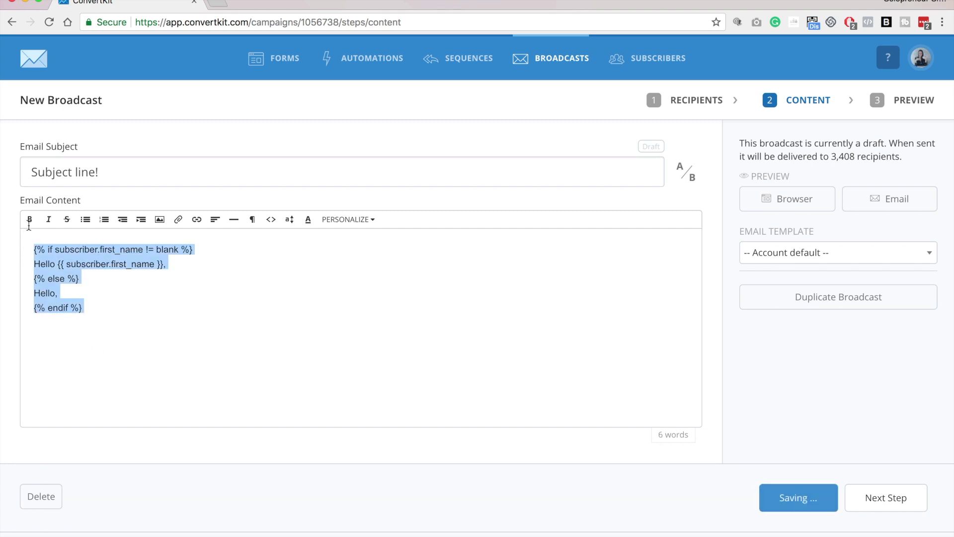
pyautogui.click(289, 219)
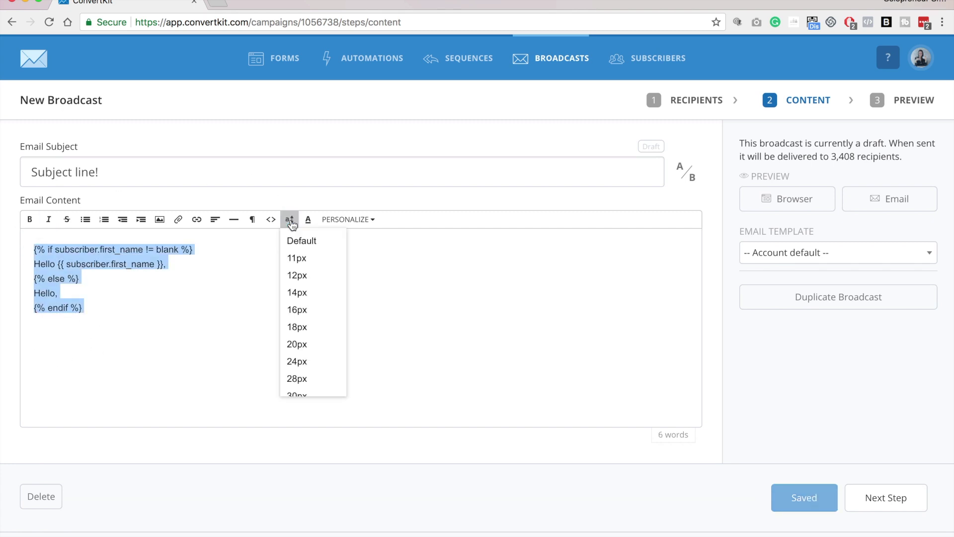
pyautogui.click(306, 331)
# Below the greeting, write 'This is where you're going to write your email.'.
pyautogui.click(195, 356)
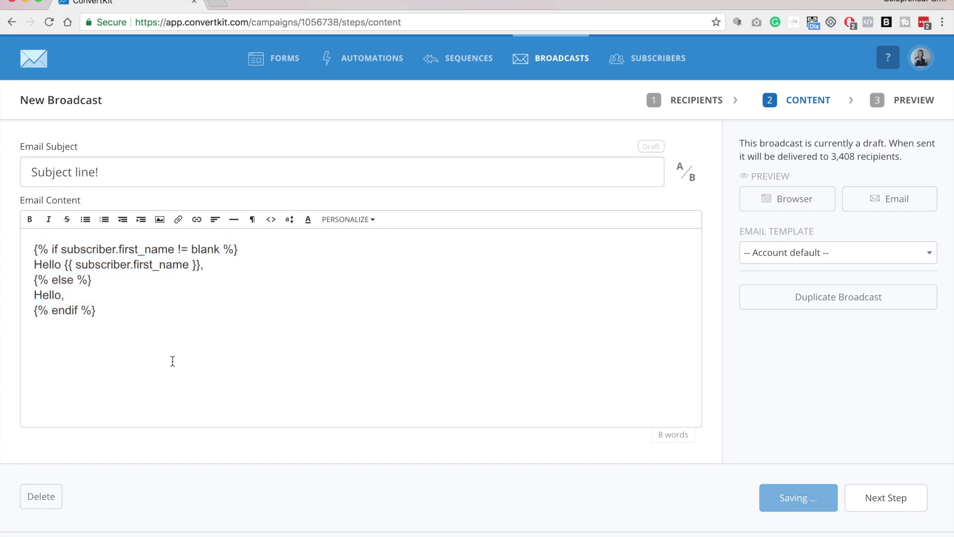
pyautogui.write('This ')
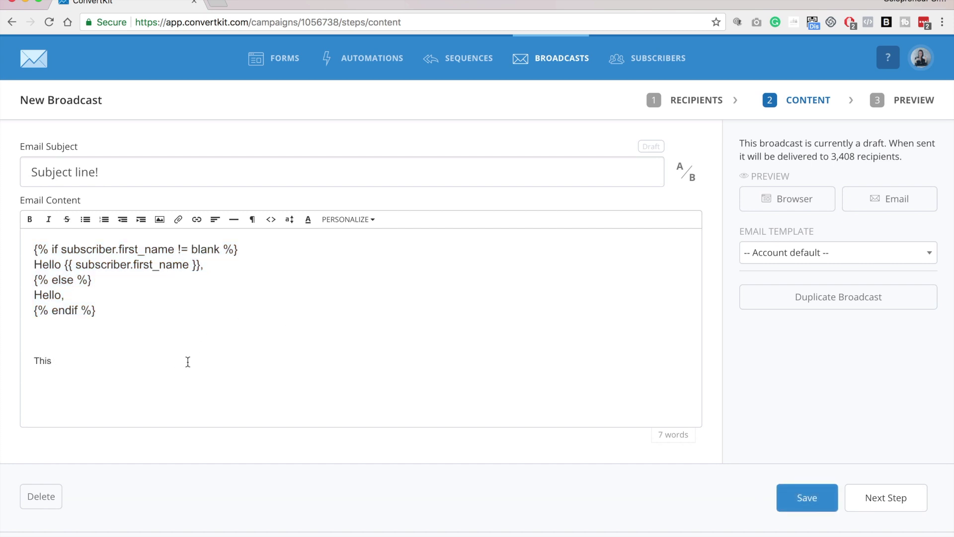
pyautogui.write("is where you're going to write your email.")
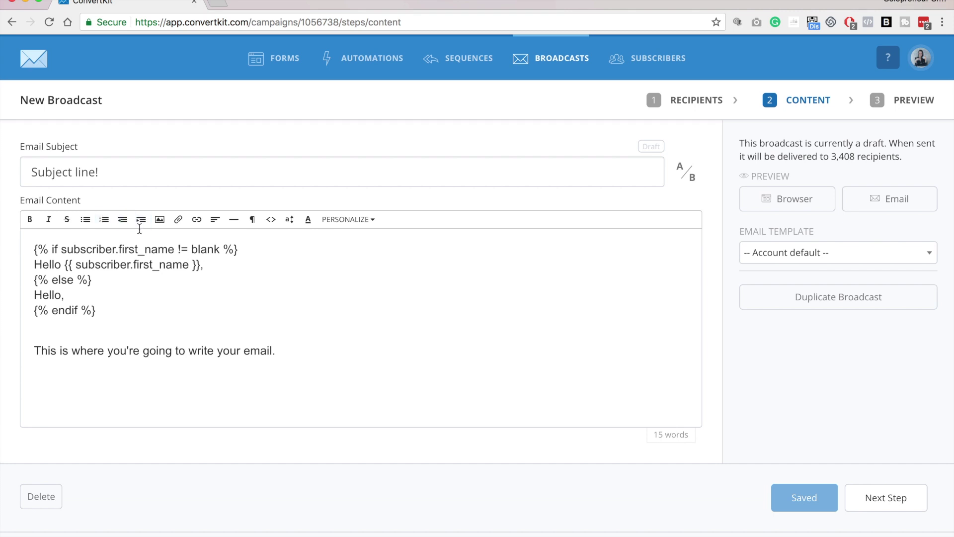
pyautogui.click(277, 350)
# Insert Photo 2.jpg from Downloads on a new line below the body text.
pyautogui.press('Return')
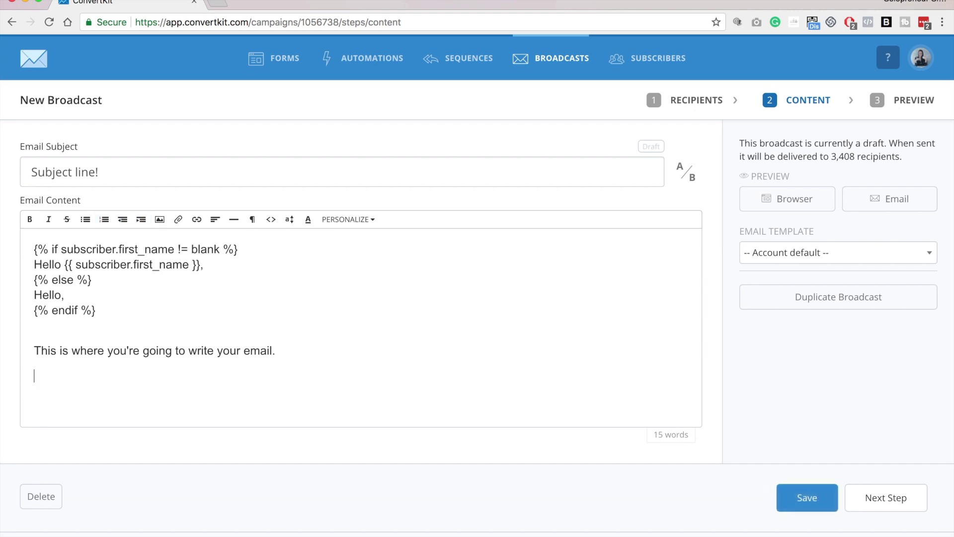
pyautogui.click(159, 221)
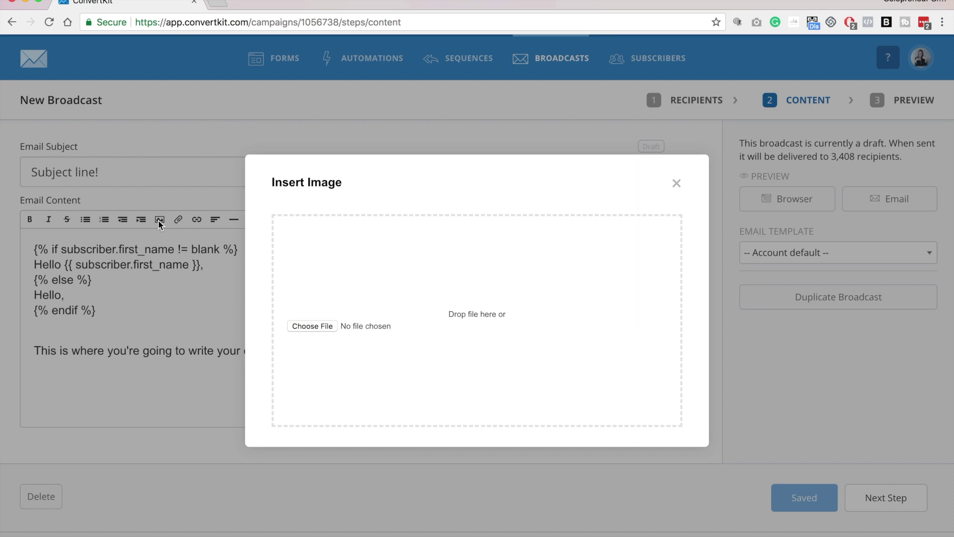
pyautogui.click(315, 325)
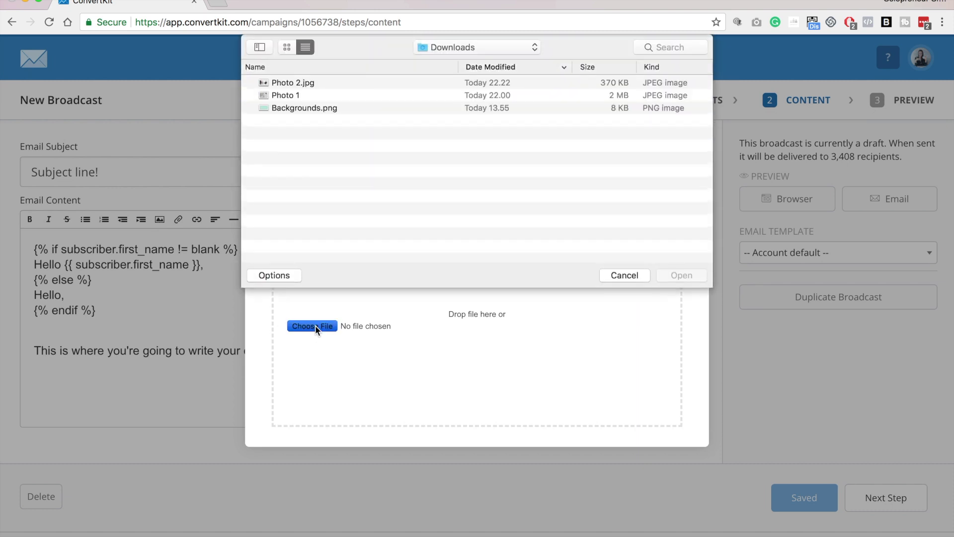
pyautogui.click(319, 81)
pyautogui.doubleClick(319, 82)
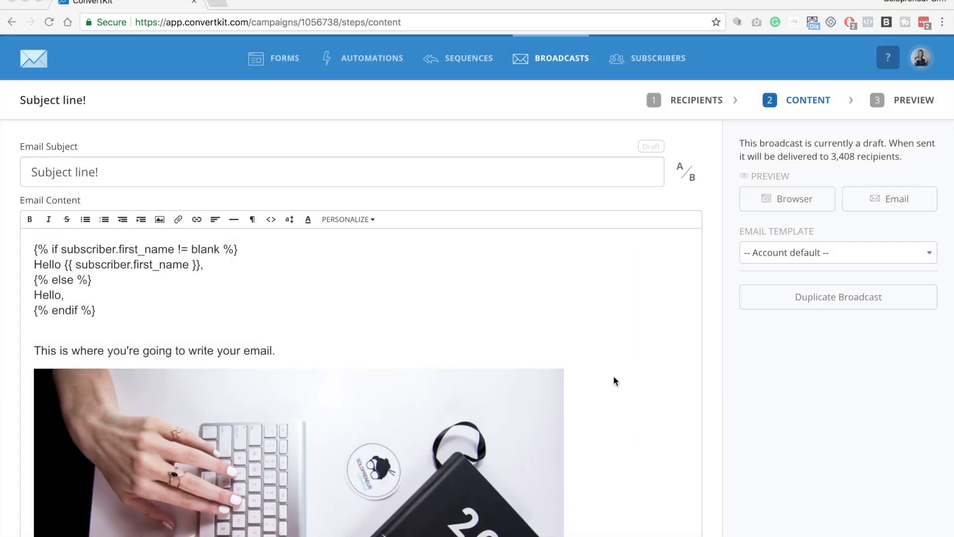
pyautogui.scroll(-3, 614, 376)
# Add the line 'WHAT I WANT MY LINK TO SAY' below the photo.
pyautogui.scroll(-1, 615, 381)
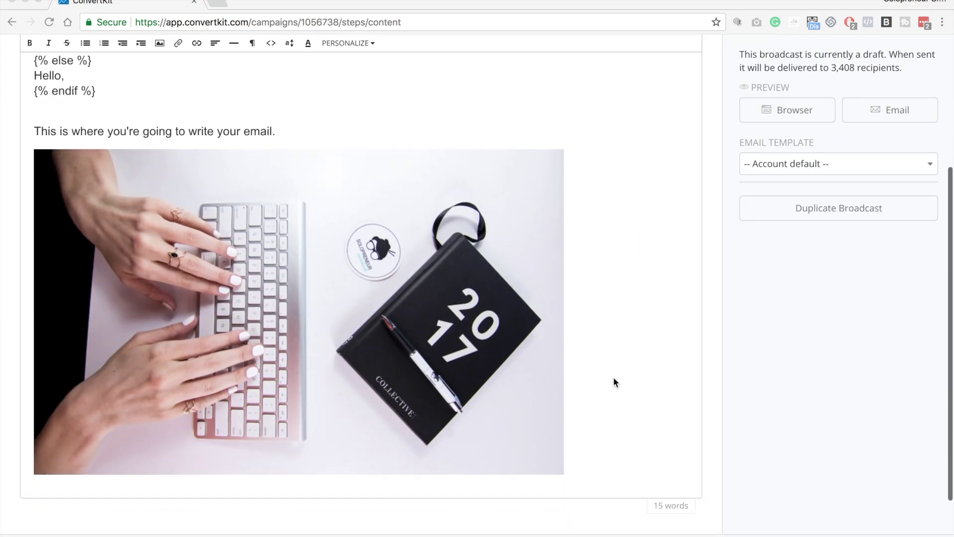
pyautogui.click(619, 463)
pyautogui.press('Return')
pyautogui.press('Return')
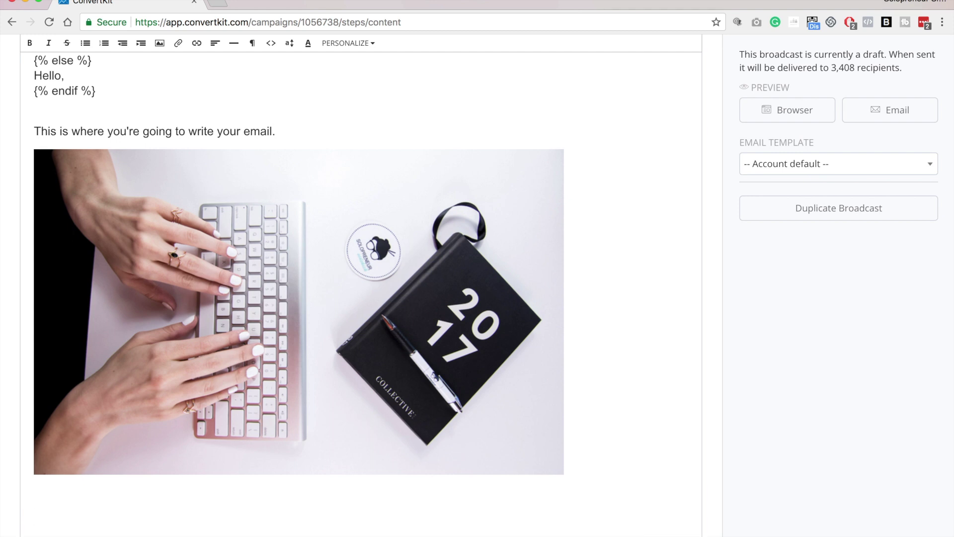
pyautogui.write('WHAT I WANT MY LINK TO SAY')
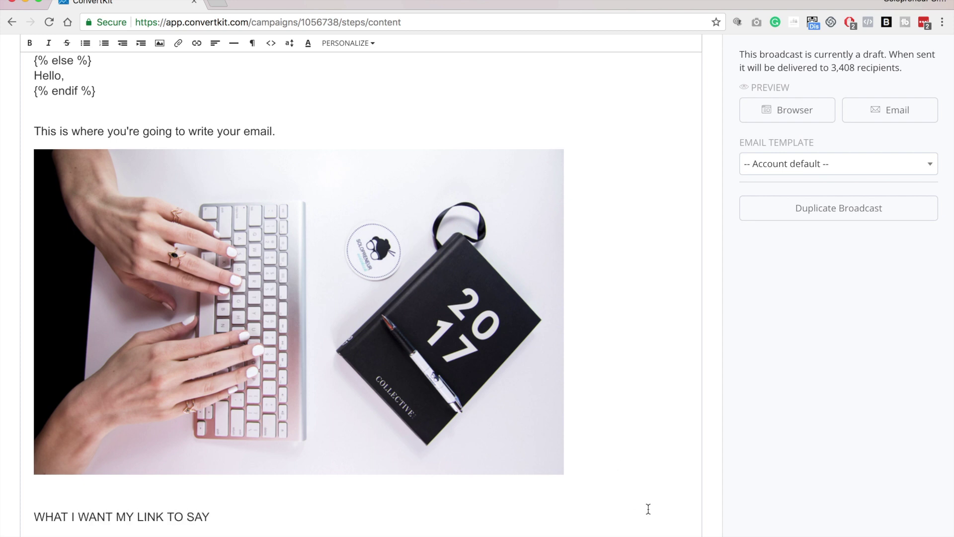
# Link that line to solopreneursidekick.com, opening in a new tab.
pyautogui.moveTo(223, 518); pyautogui.dragTo(34, 516)
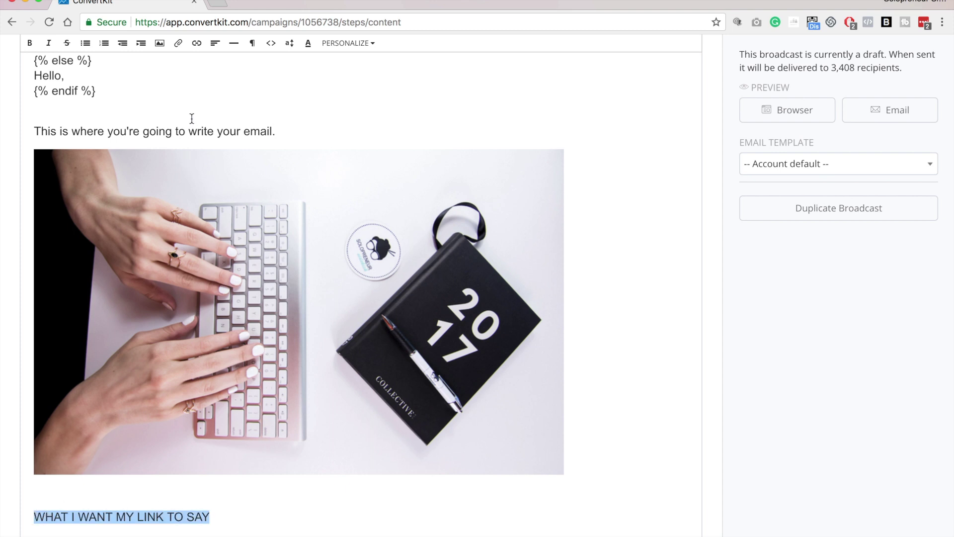
pyautogui.click(196, 49)
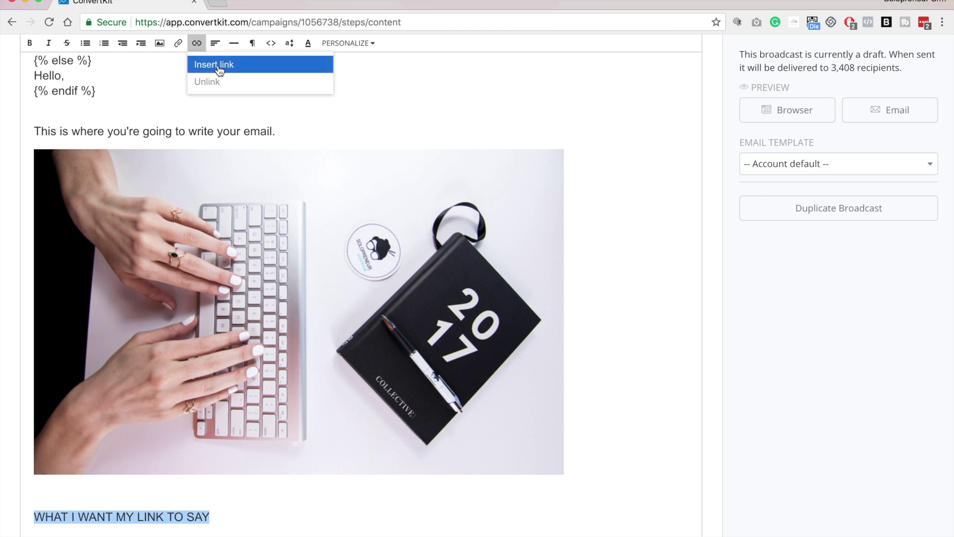
pyautogui.click(216, 64)
pyautogui.write('sol')
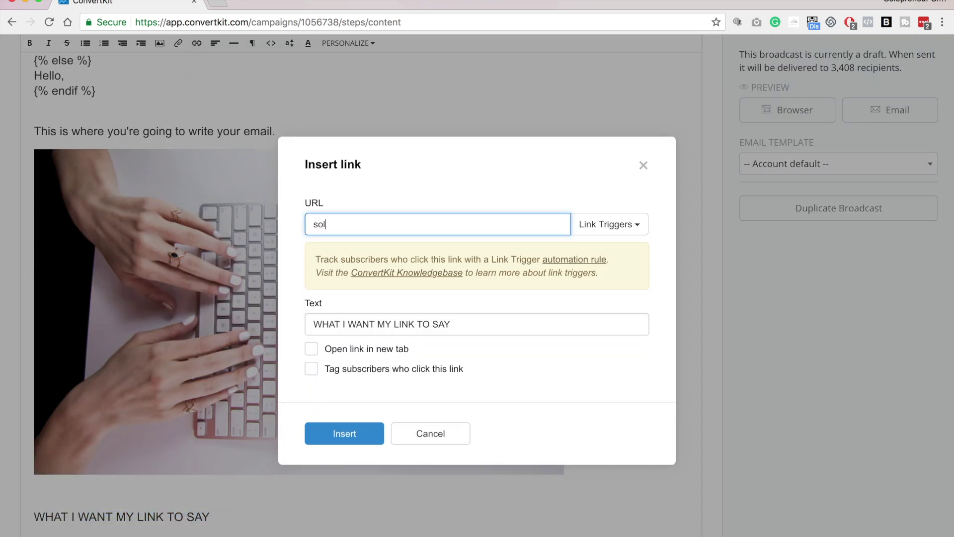
pyautogui.write('opreneursidekick.com')
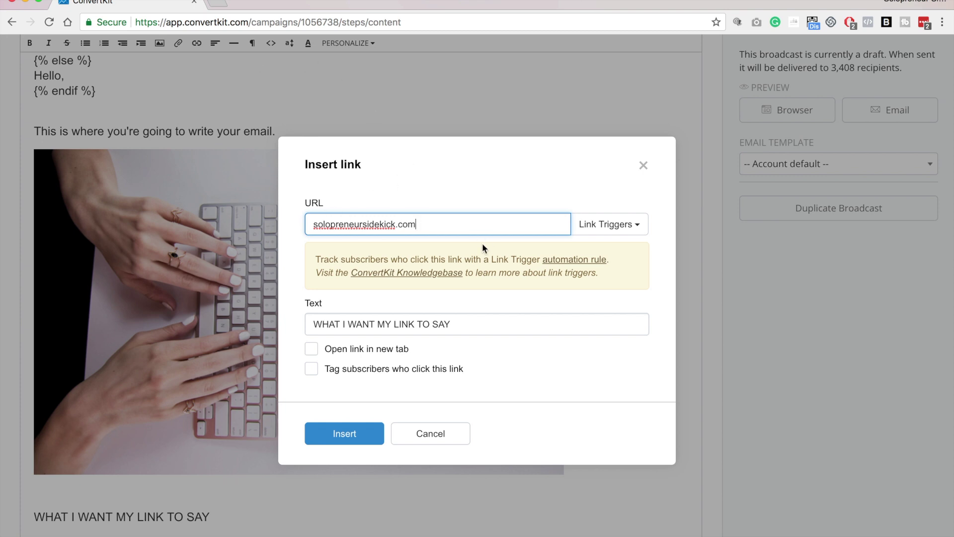
pyautogui.click(311, 350)
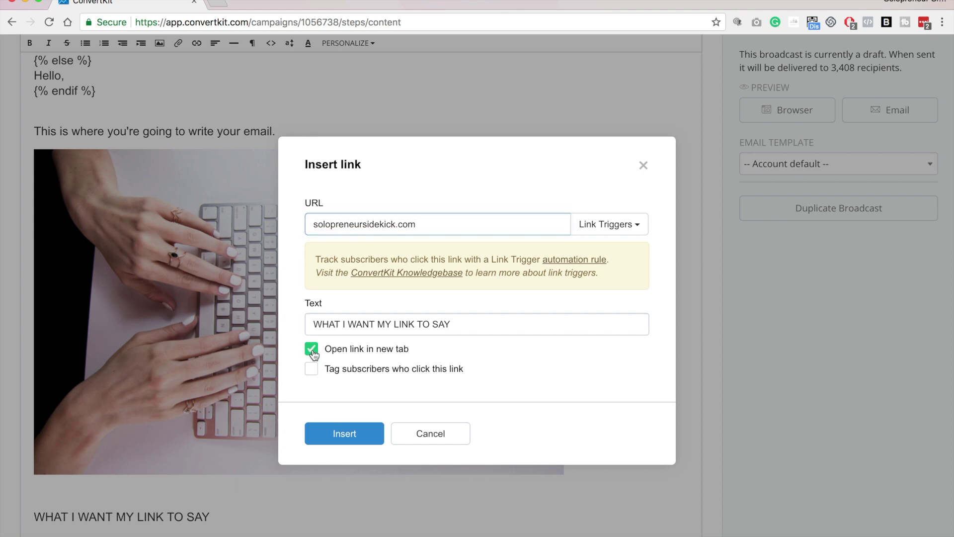
pyautogui.click(347, 434)
pyautogui.scroll(-3, 646, 348)
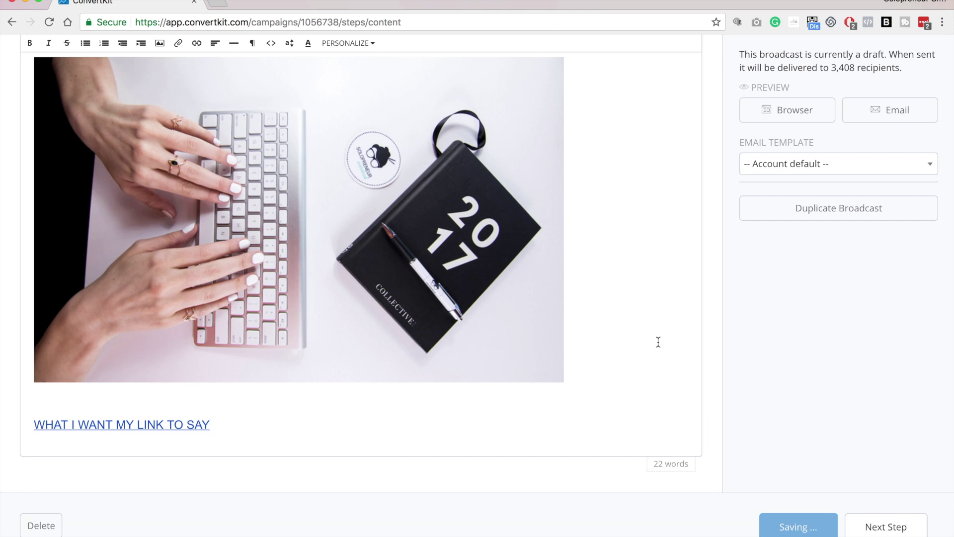
pyautogui.scroll(8, 657, 342)
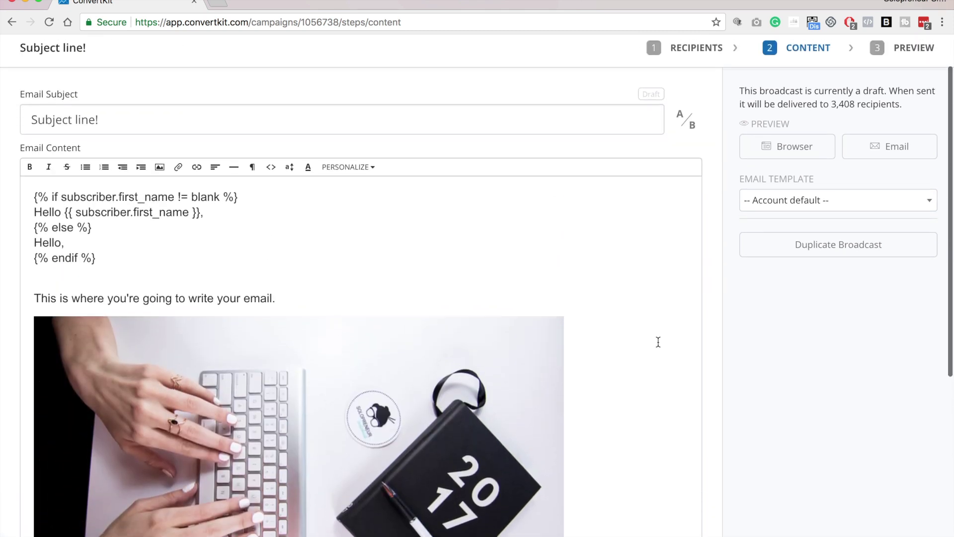
# Go to the Preview step and review the rendered email for 3,408 recipients.
pyautogui.scroll(2, 658, 342)
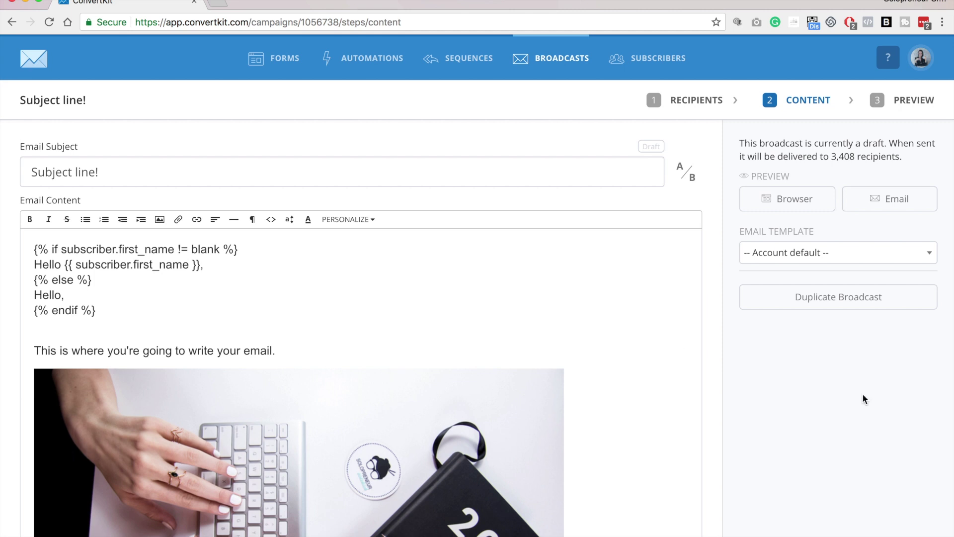
pyautogui.scroll(-8, 863, 395)
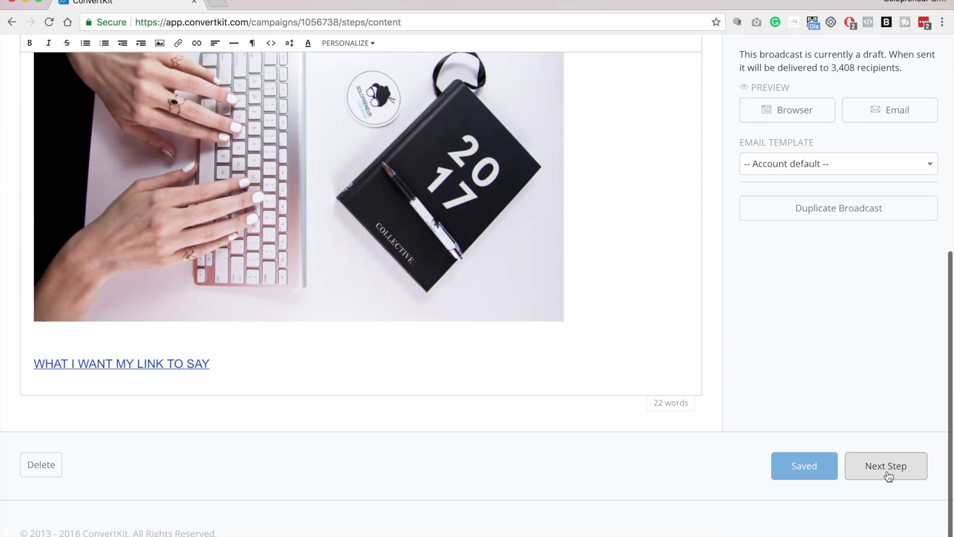
pyautogui.click(885, 475)
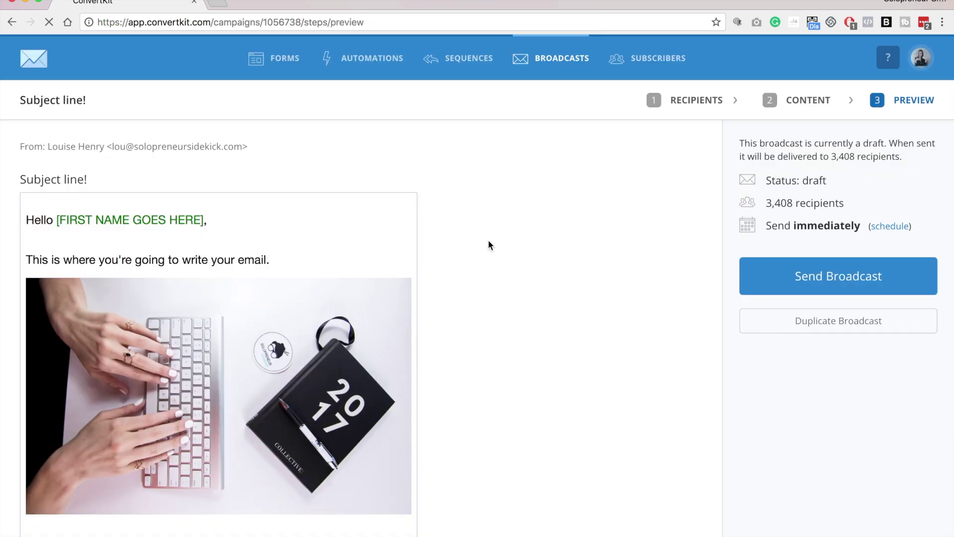
pyautogui.scroll(-5, 419, 197)
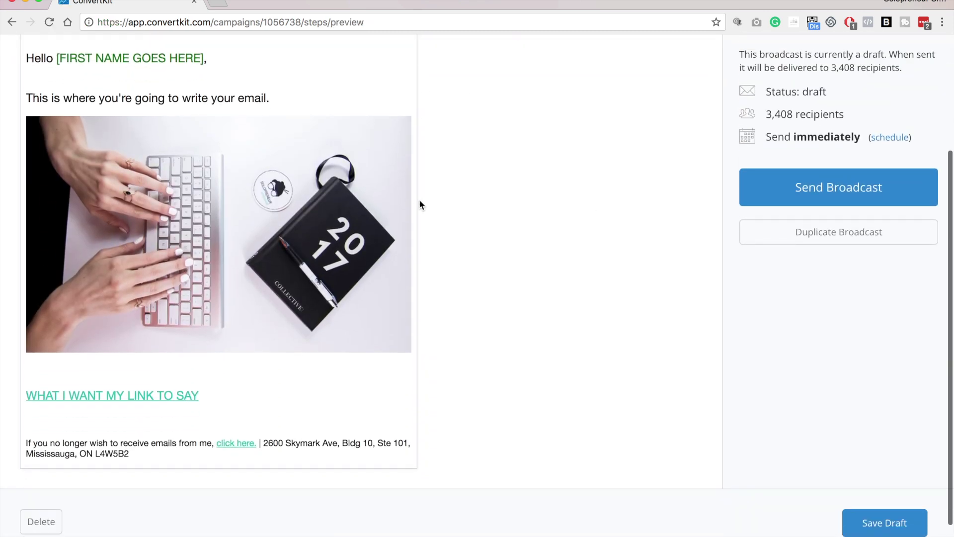
pyautogui.scroll(5, 450, 381)
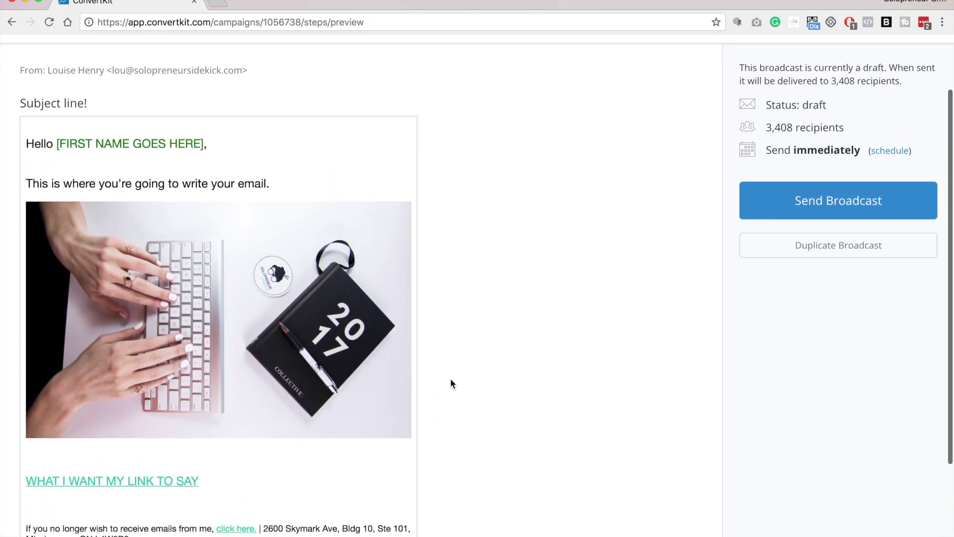
pyautogui.scroll(1, 450, 377)
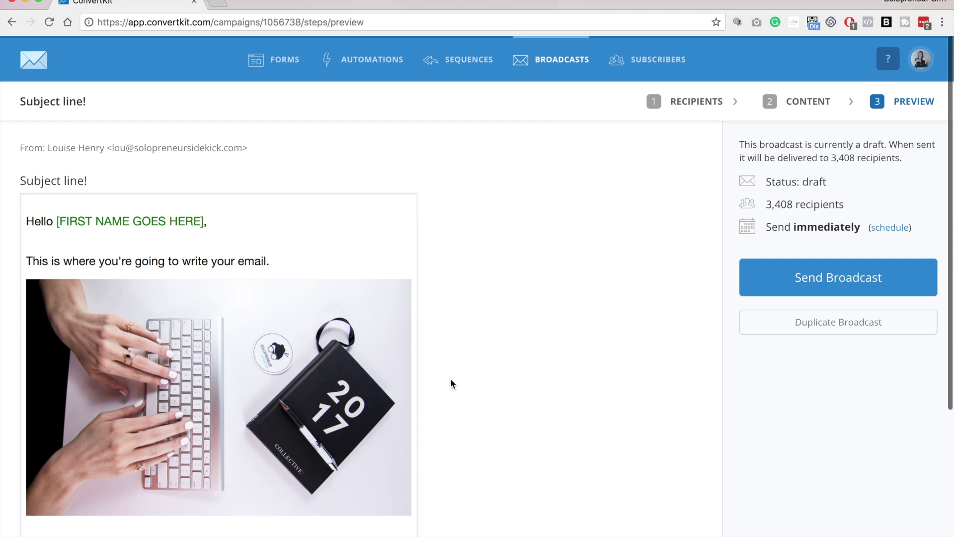
pyautogui.click(893, 230)
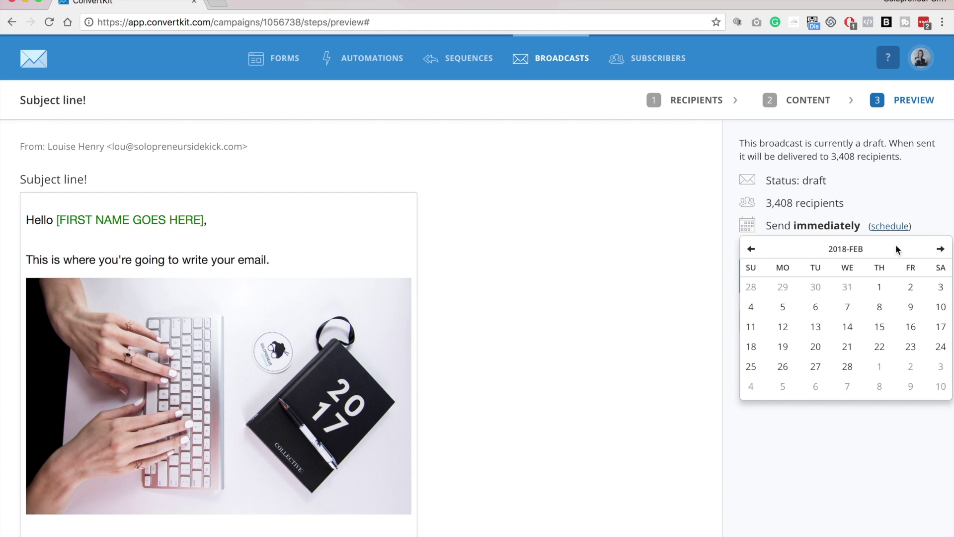
pyautogui.click(847, 366)
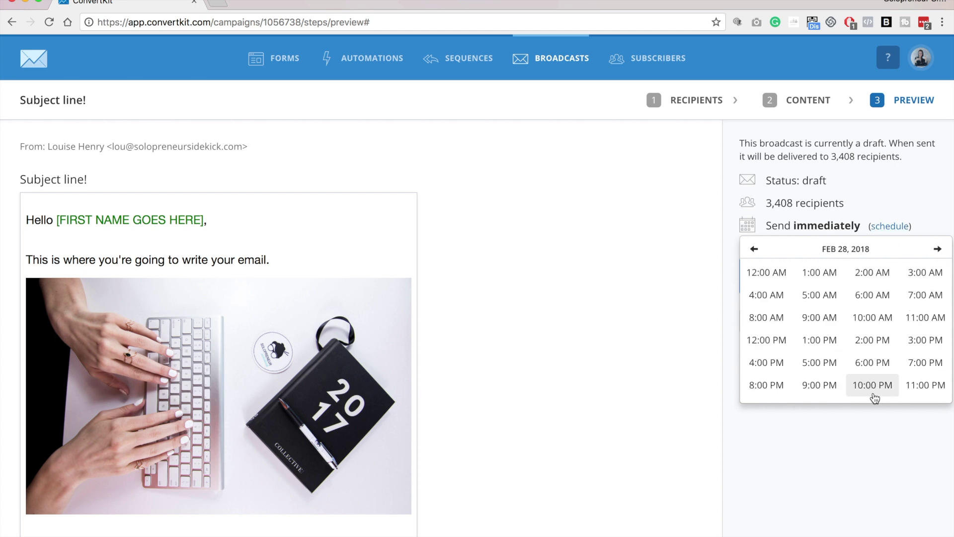
pyautogui.click(880, 314)
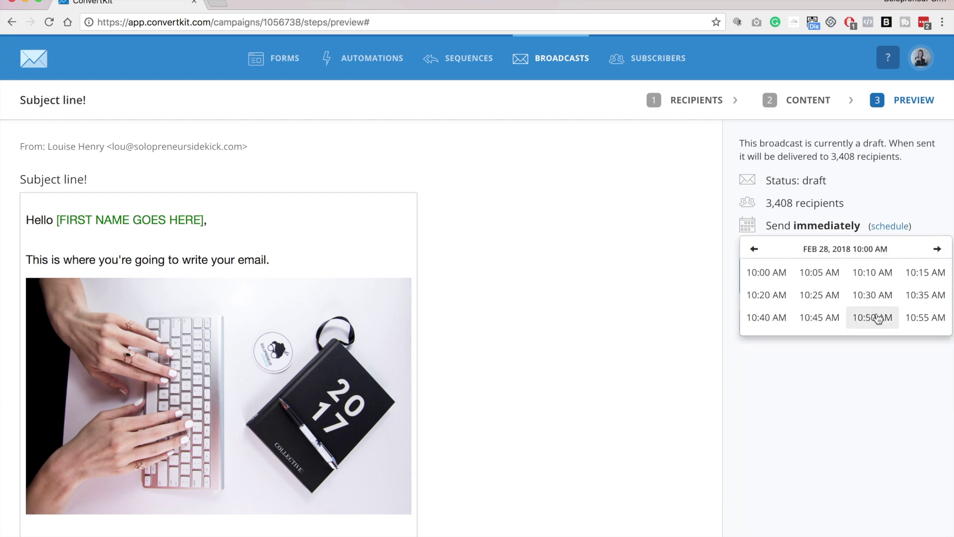
pyautogui.click(762, 282)
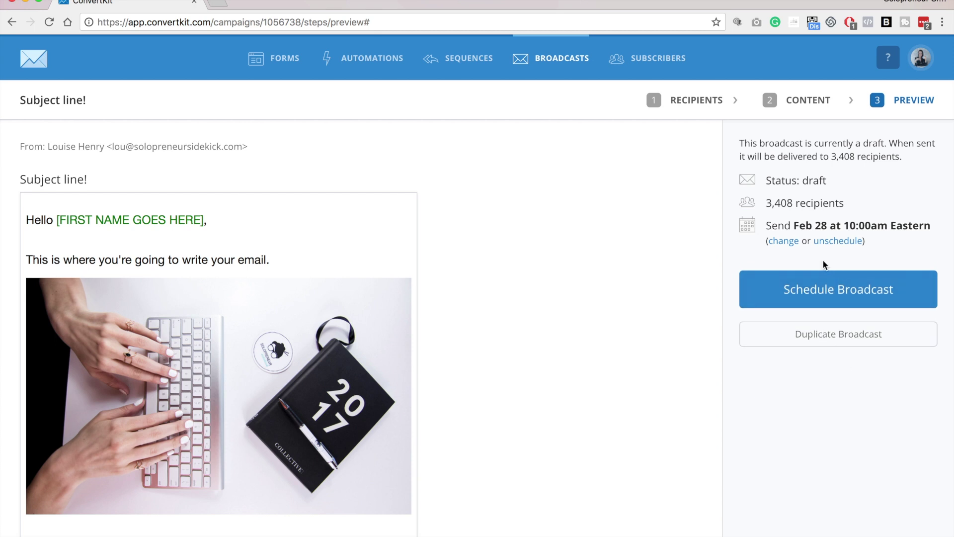
pyautogui.click(837, 241)
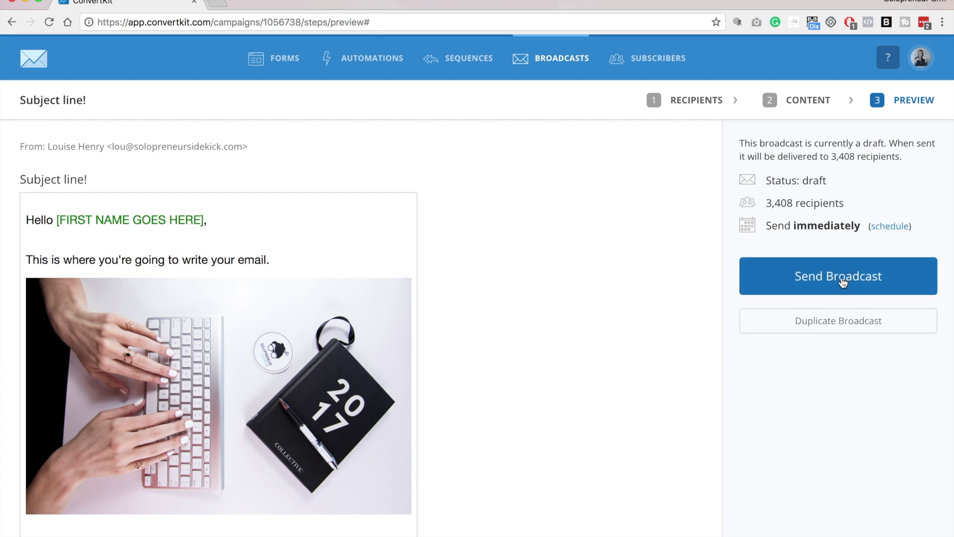